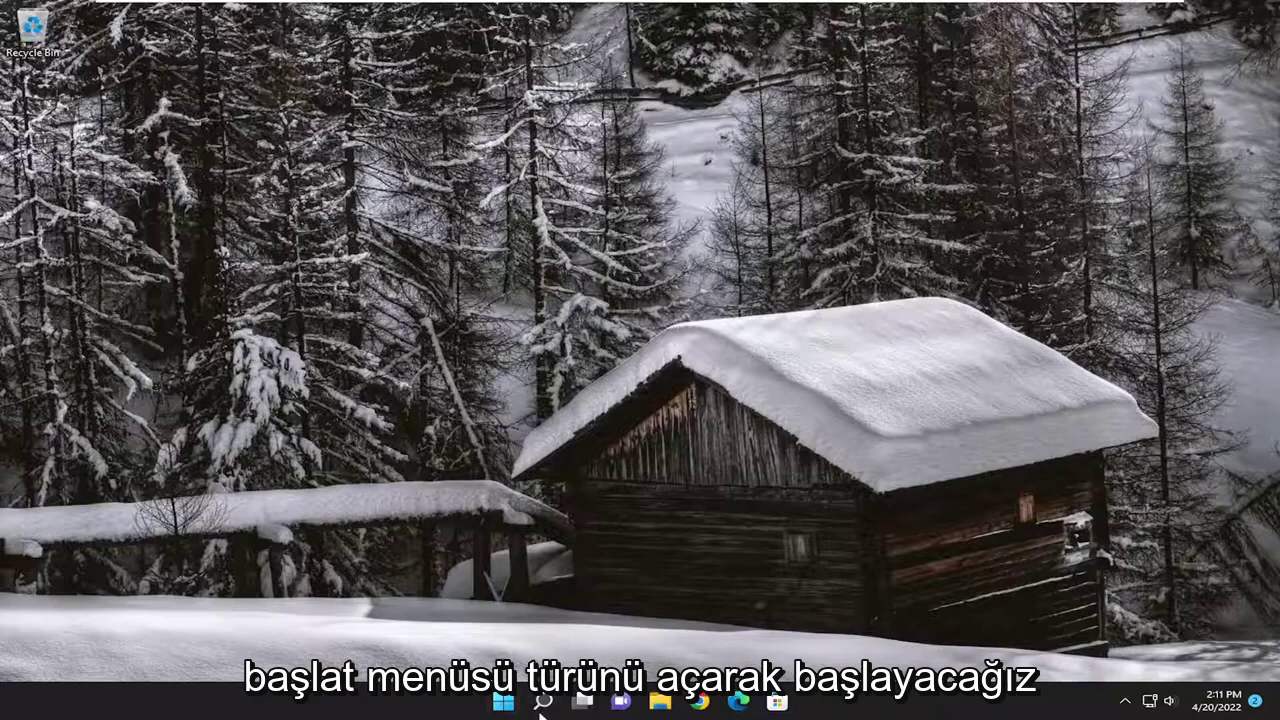
Search 'advanced system' to open System Properties on its Advanced tab, then centre the window.
left_click(542, 703)
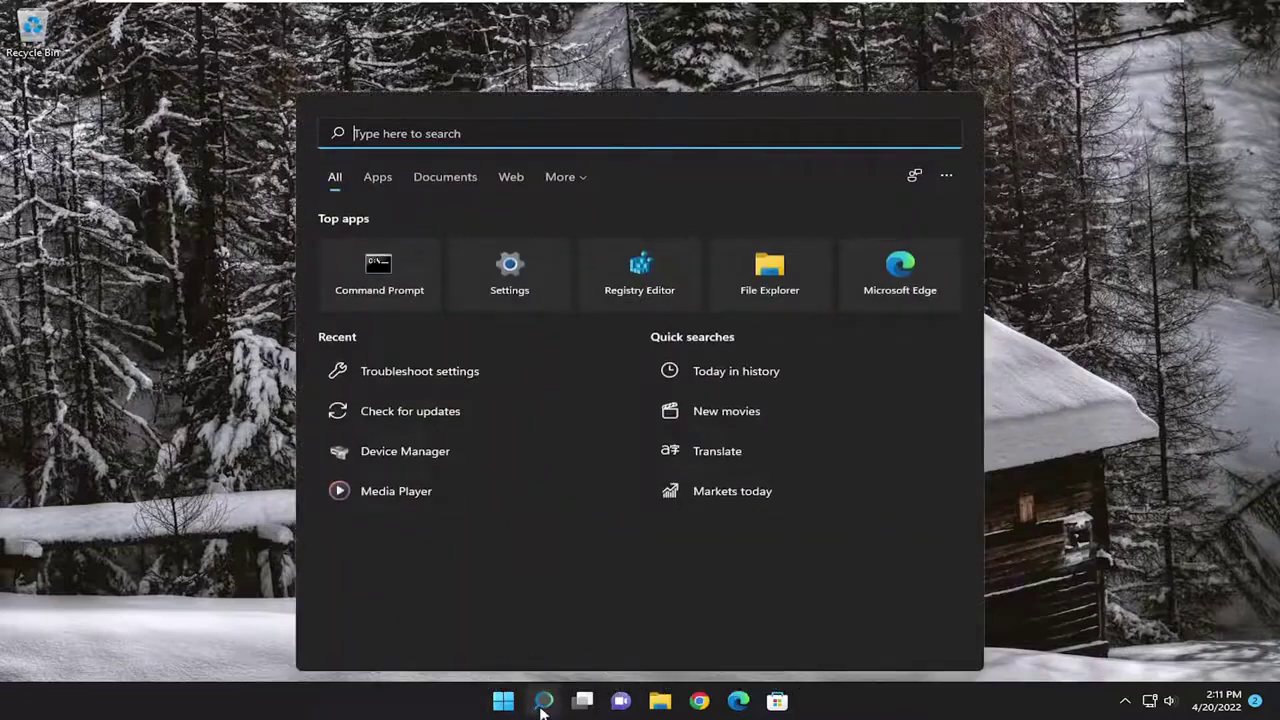
type("advanced sy")
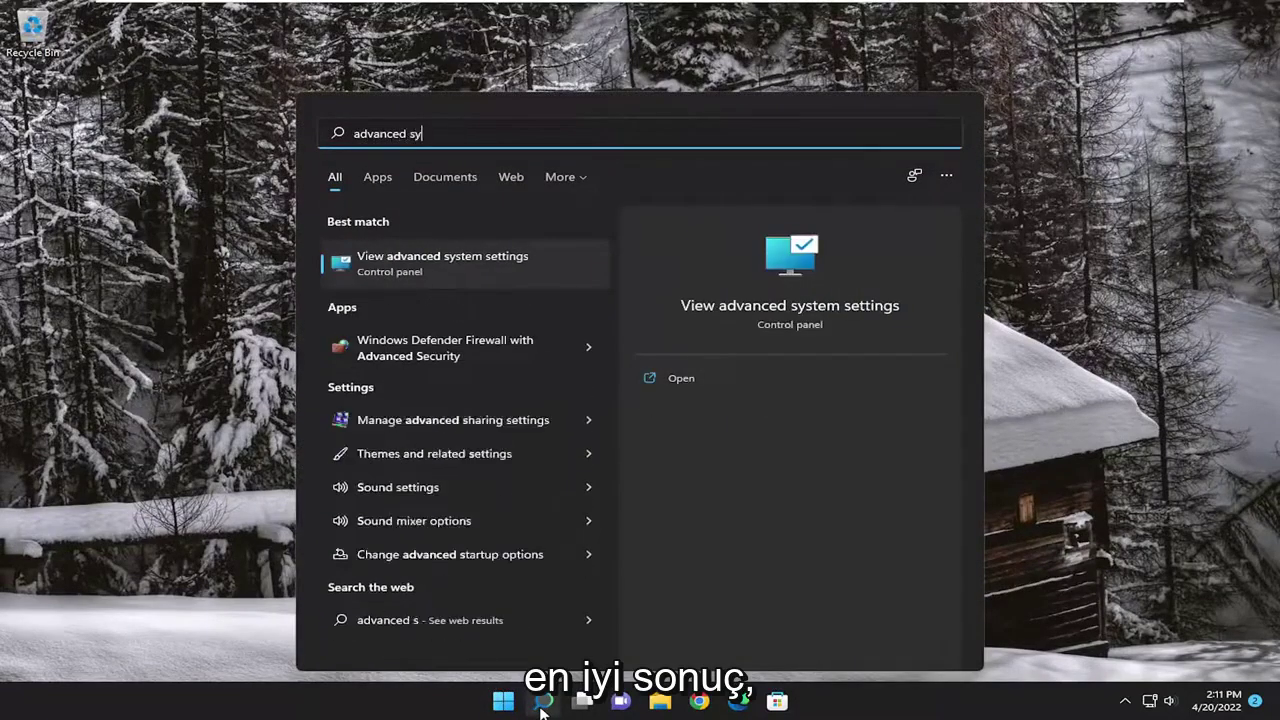
type("stem")
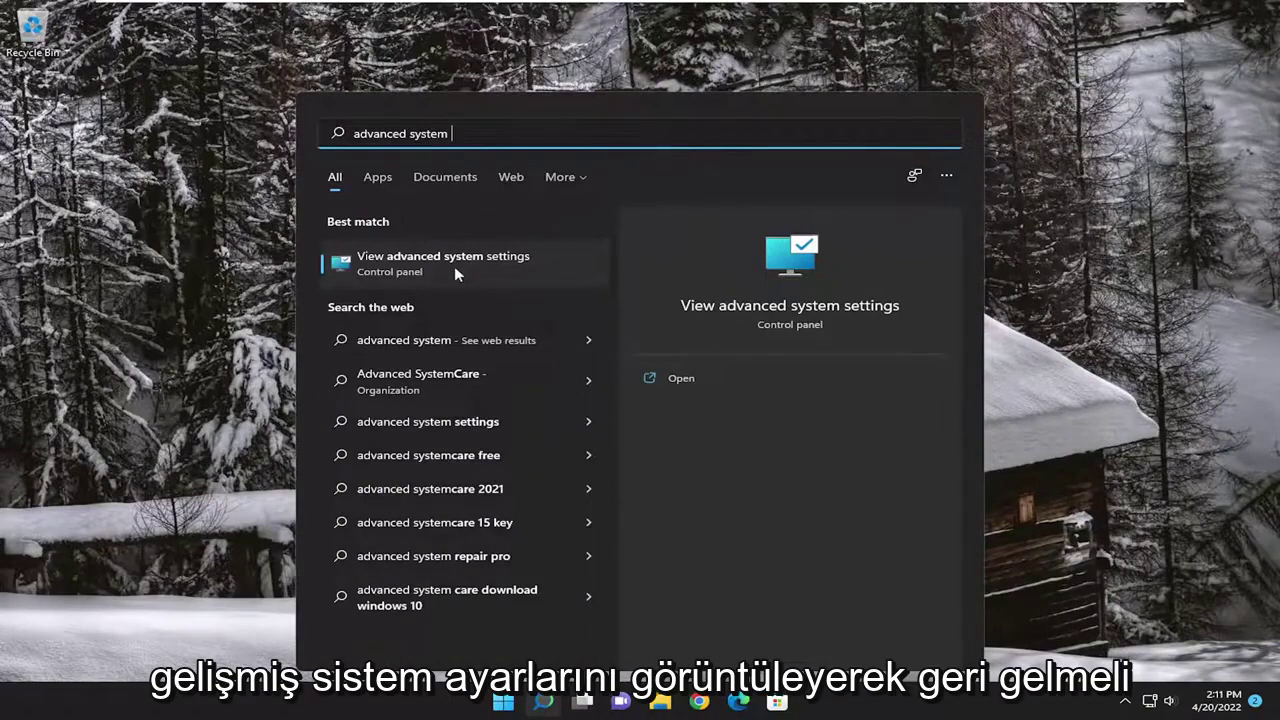
left_click(515, 257)
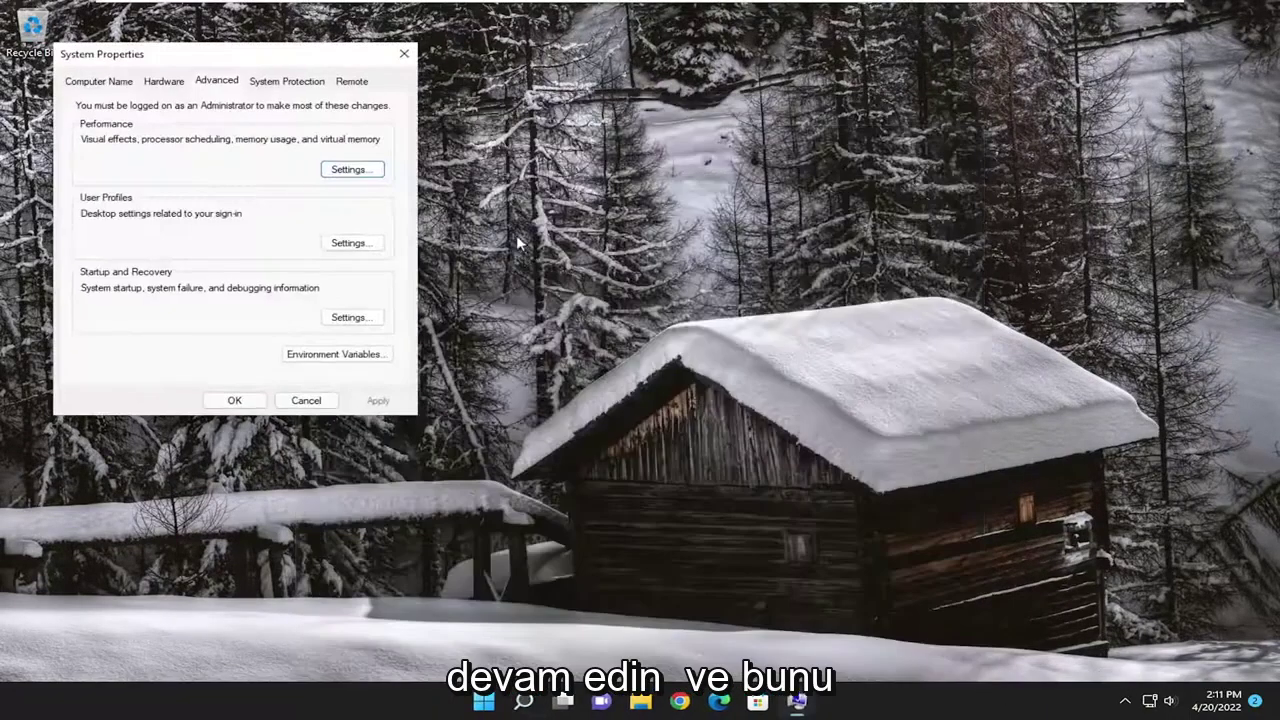
left_click_drag(263, 48, 657, 123)
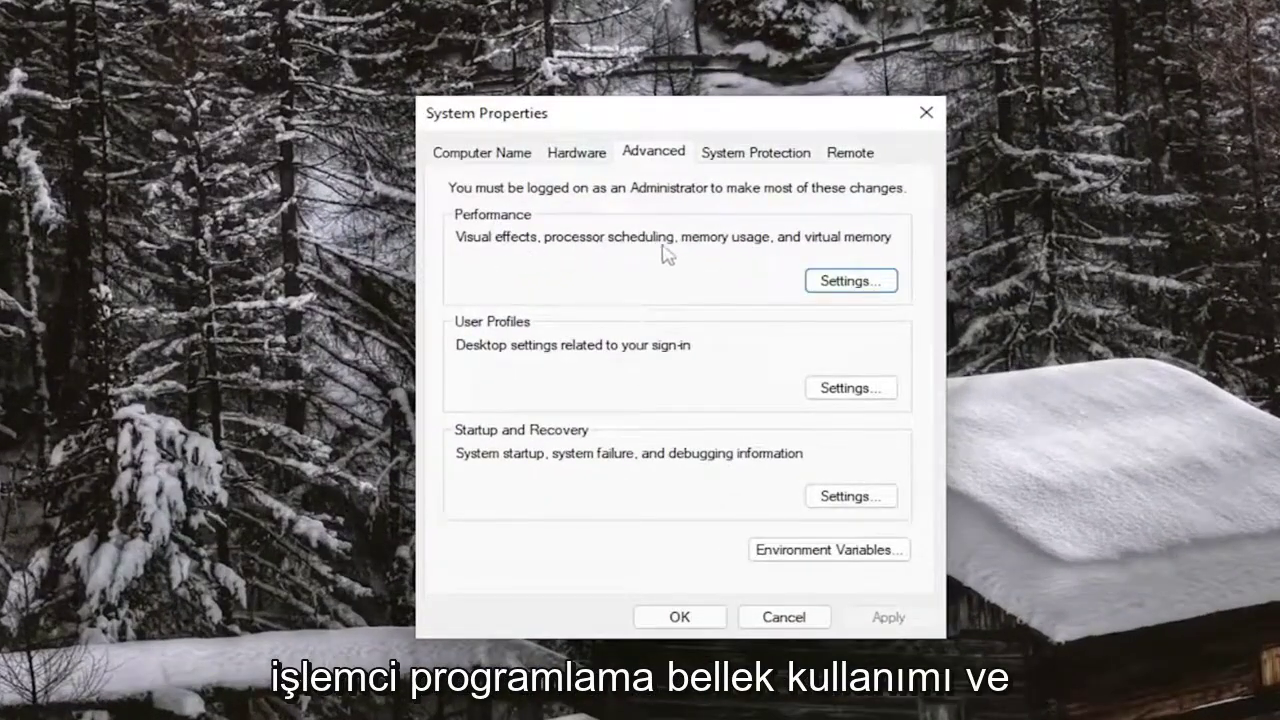
Set Data Execution Prevention to essential Windows programs and services only, and apply it.
left_click(862, 284)
left_click_drag(758, 222, 734, 91)
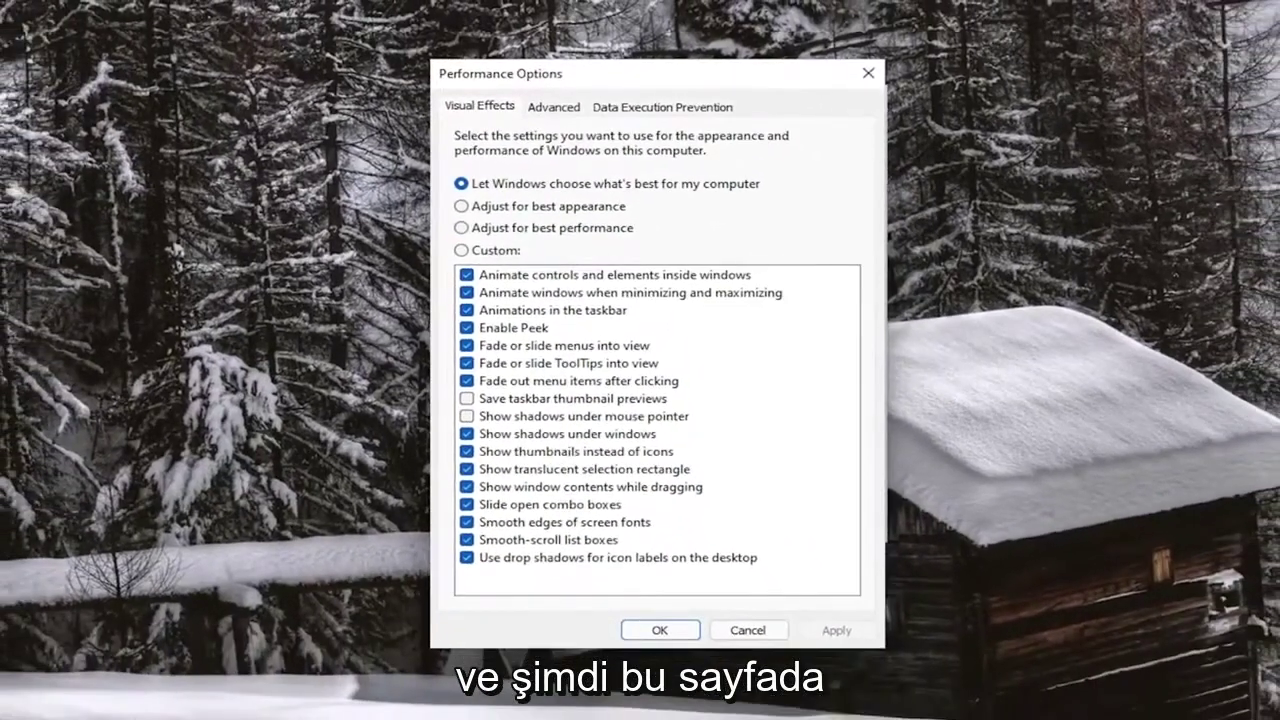
left_click(662, 110)
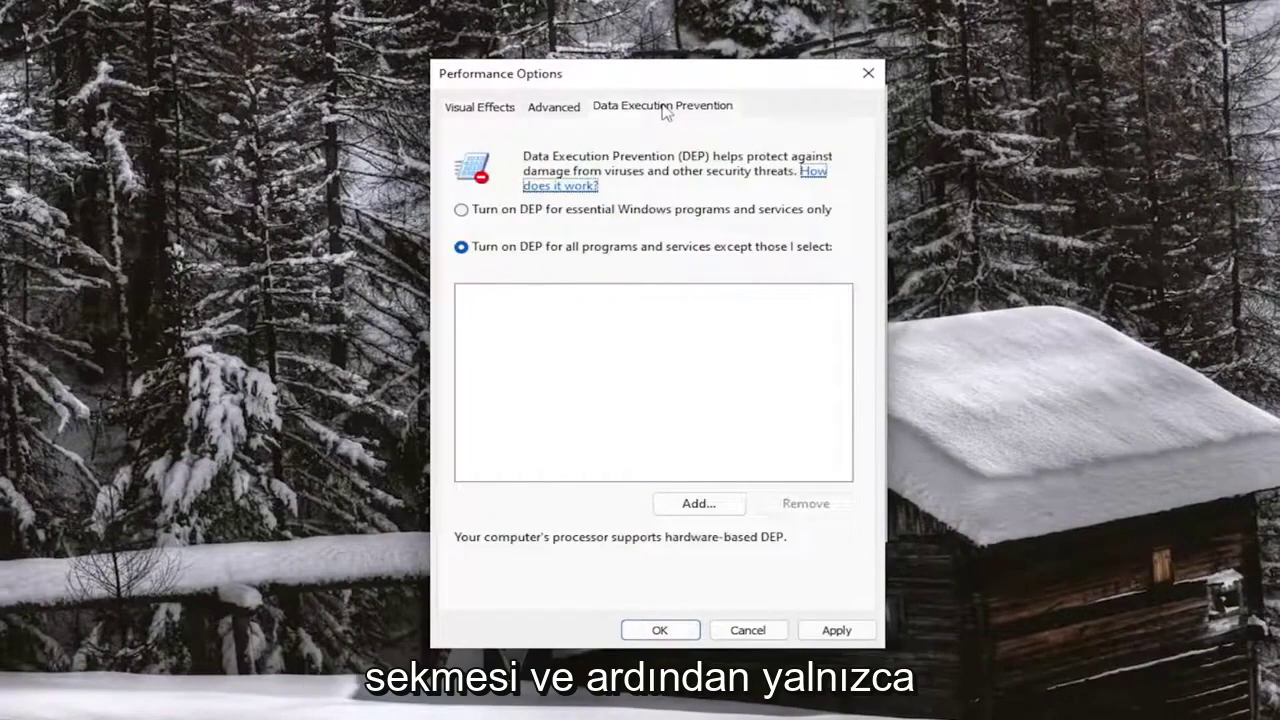
left_click(512, 212)
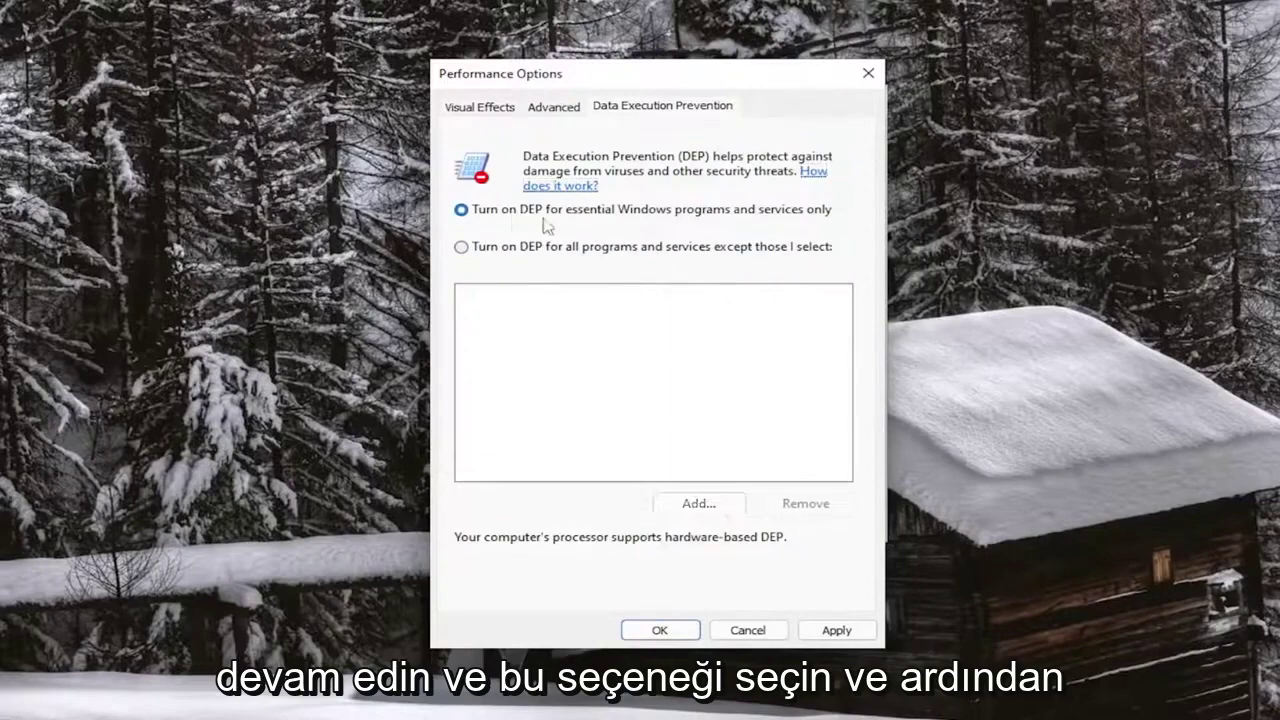
left_click(836, 630)
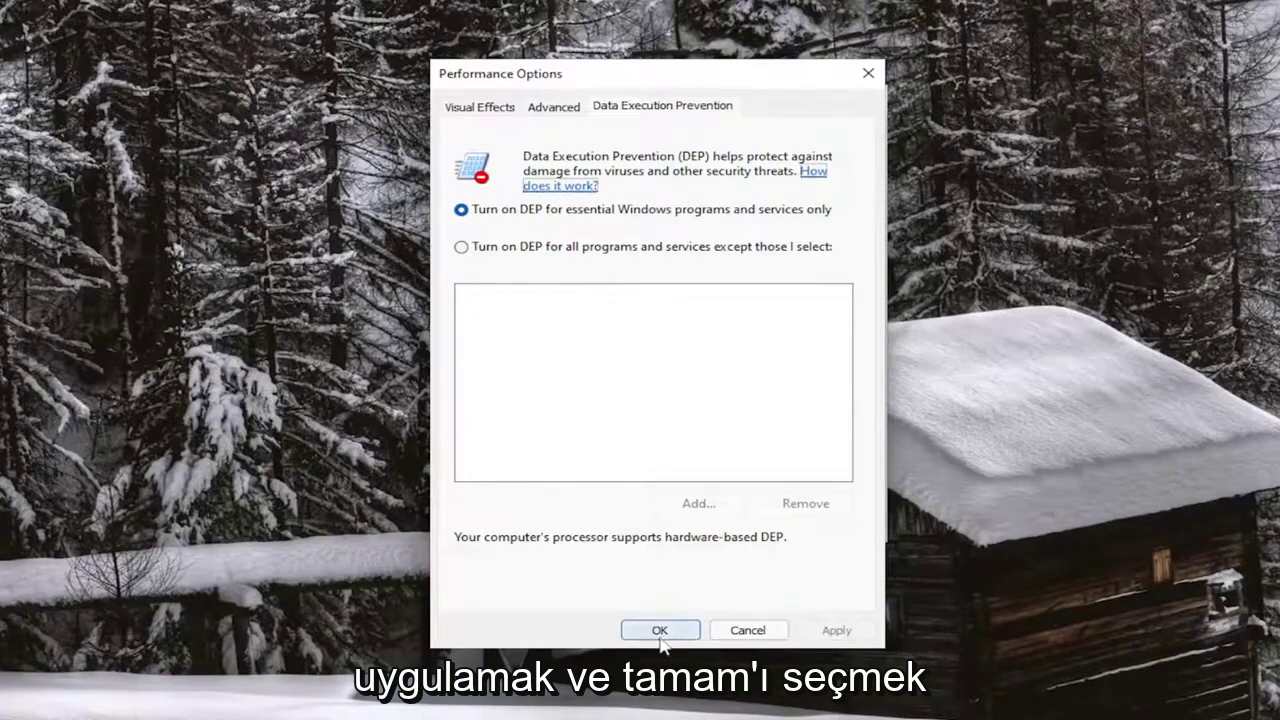
left_click(660, 630)
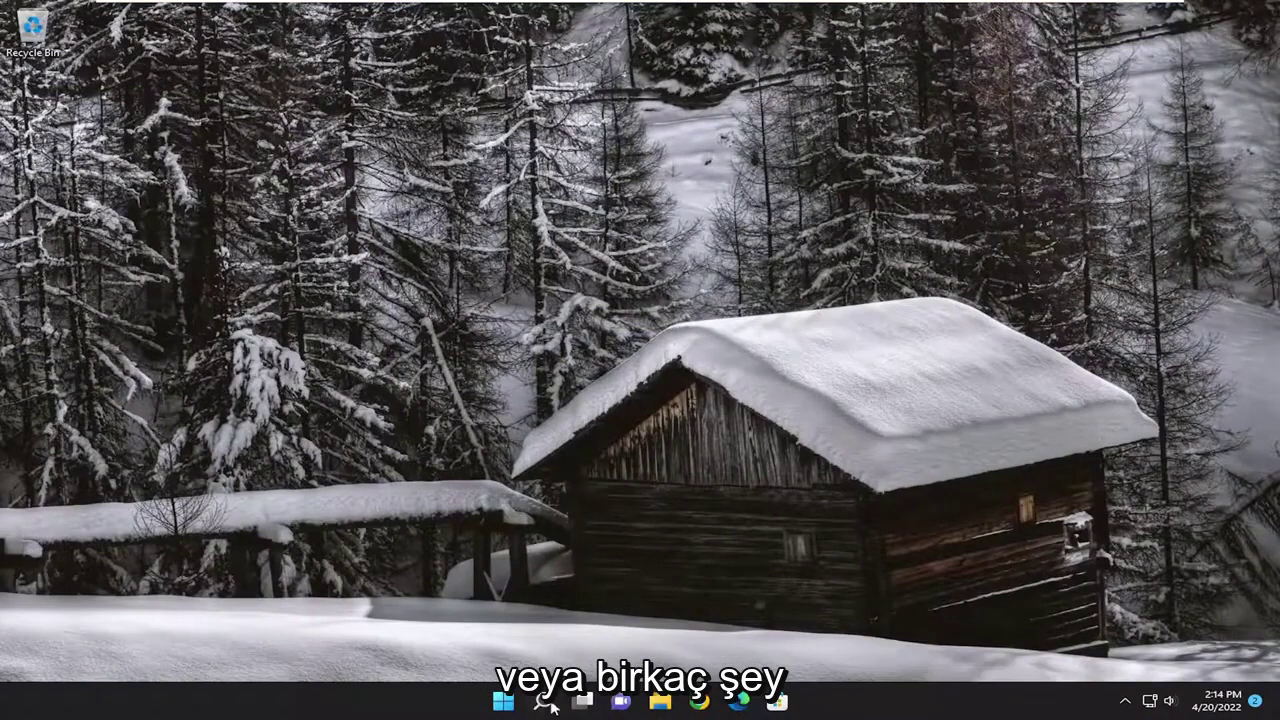
Launch Command Prompt as administrator from a 'cmd' search and approve the UAC prompt.
left_click(545, 703)
type("cmd")
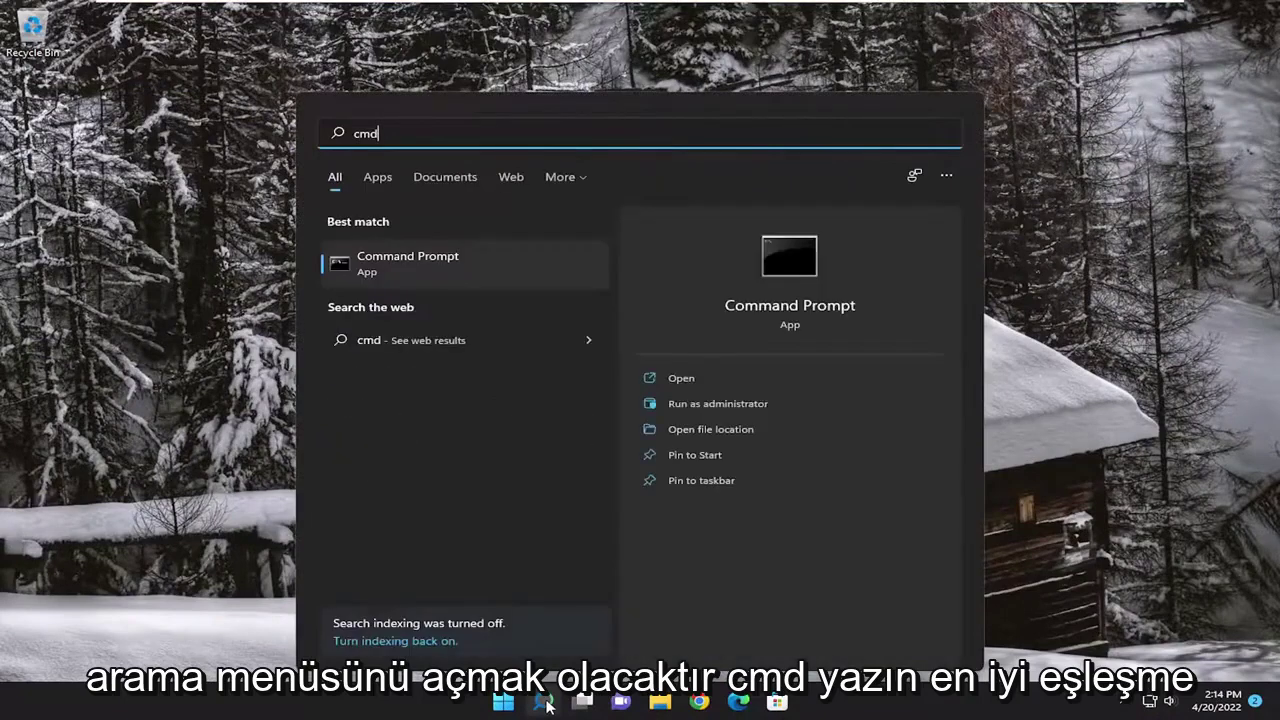
right_click(392, 263)
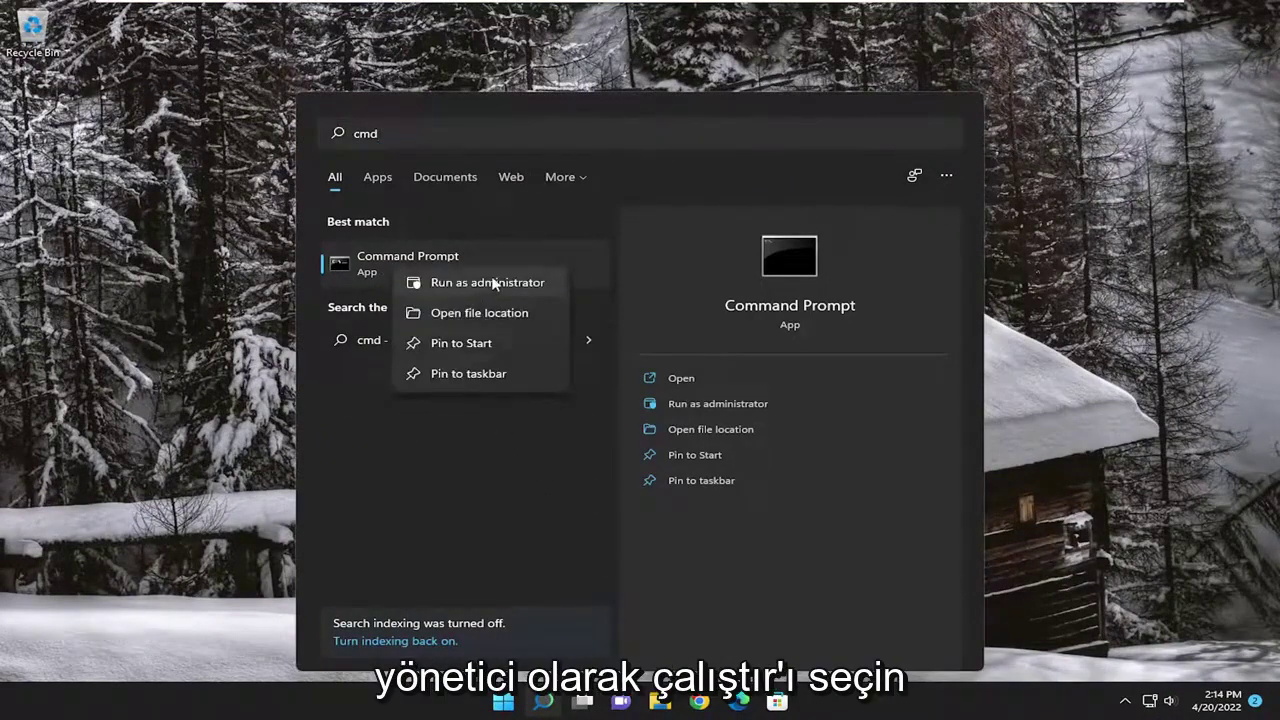
key("Escape")
key("ctrl+shift+Return")
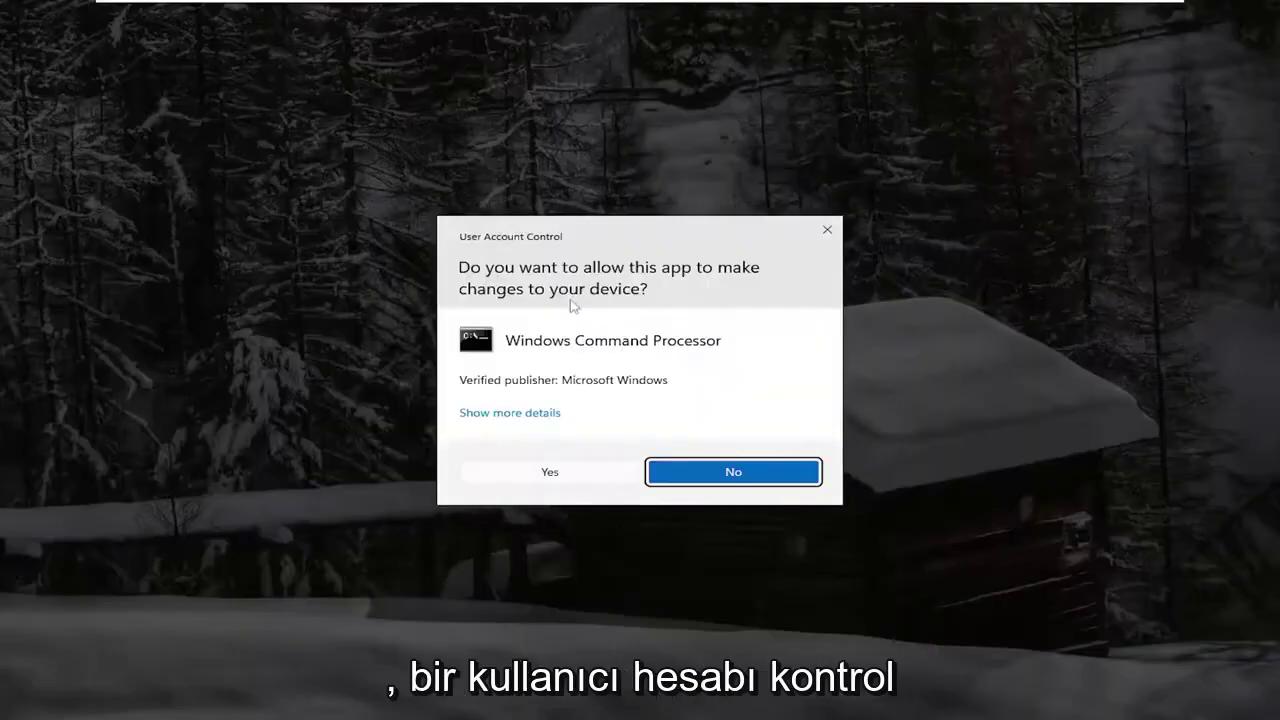
left_click(549, 472)
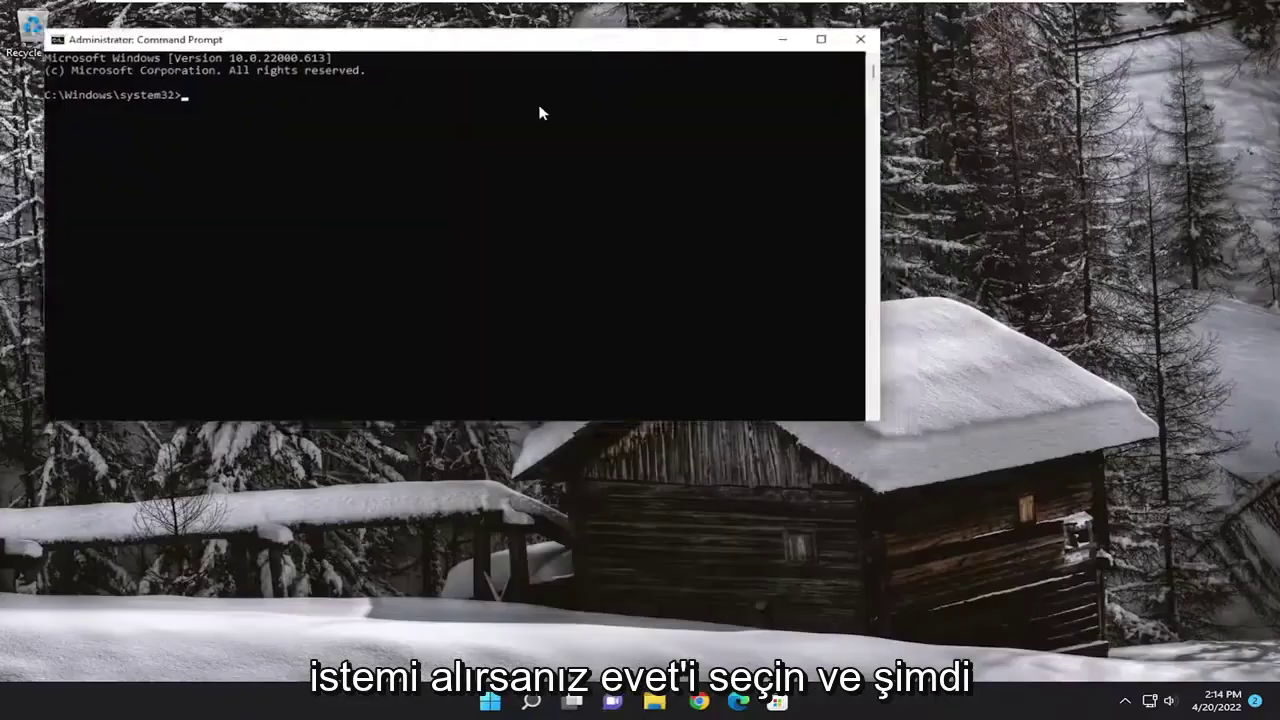
left_click_drag(543, 45, 672, 118)
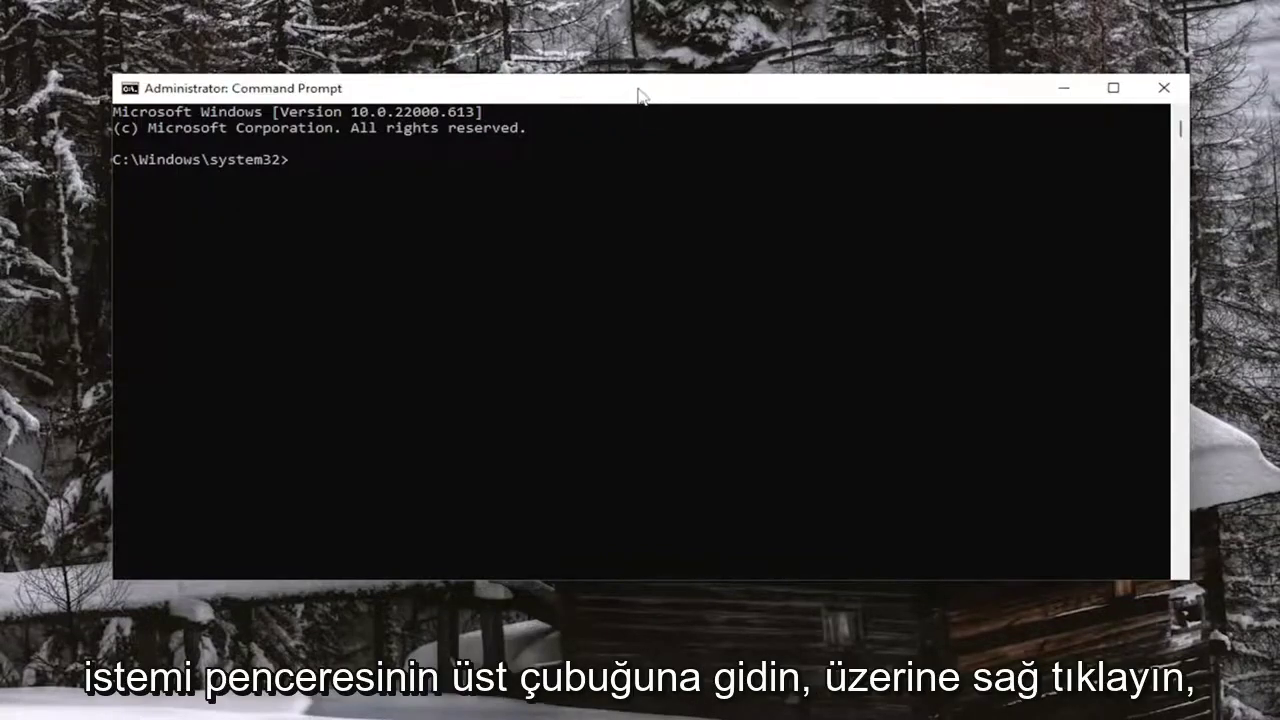
Paste and run 'regsvr32 vbscript.dll', dismissing the success message.
right_click(640, 94)
mouse_move(720, 242)
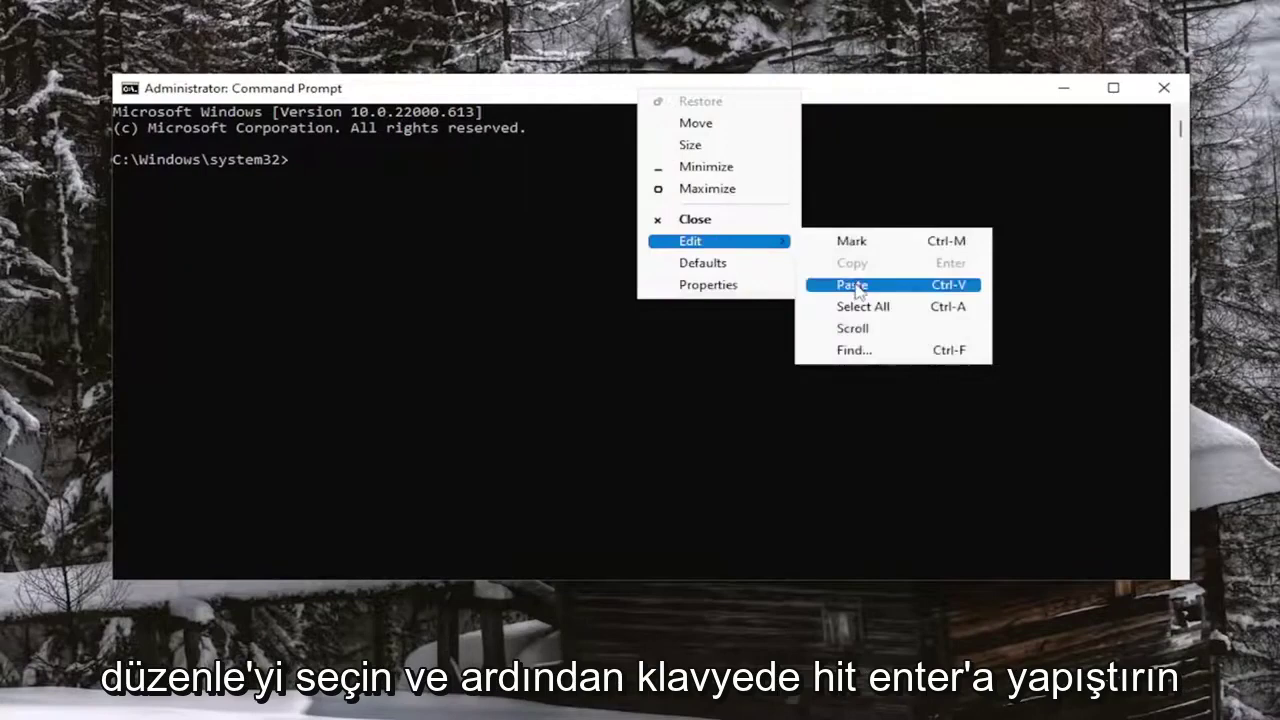
left_click(858, 283)
key("Return")
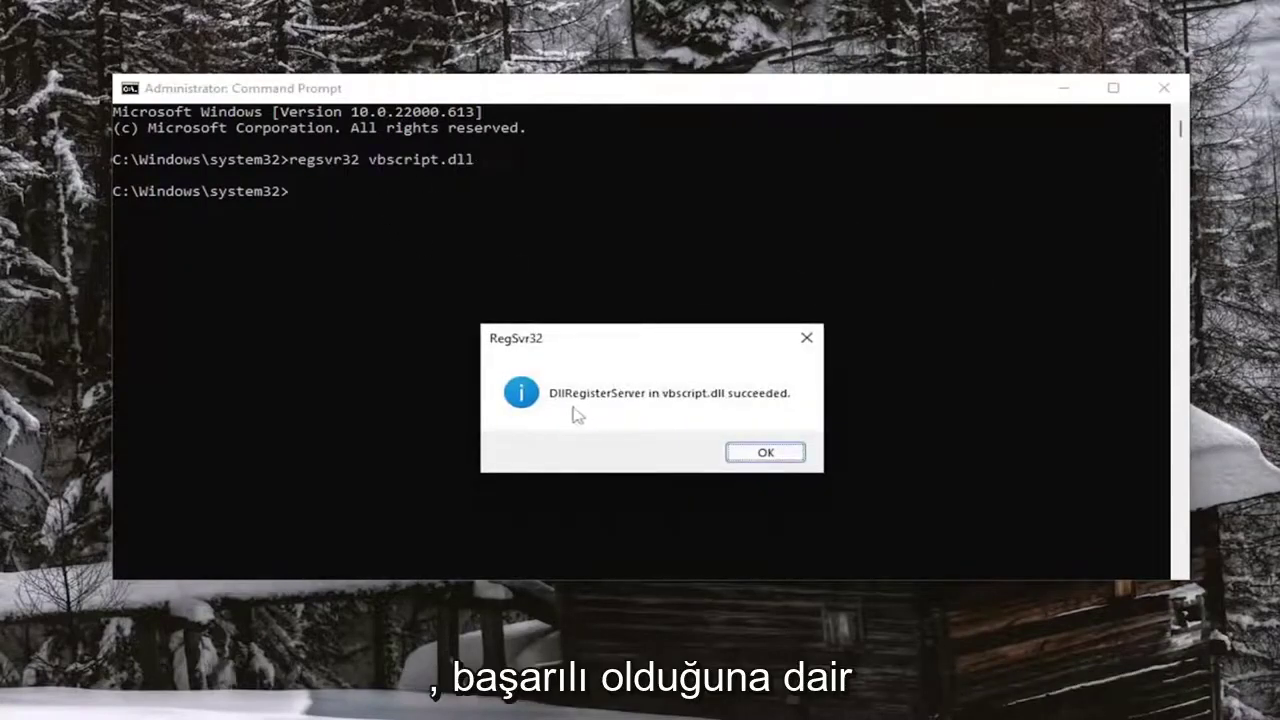
left_click(766, 452)
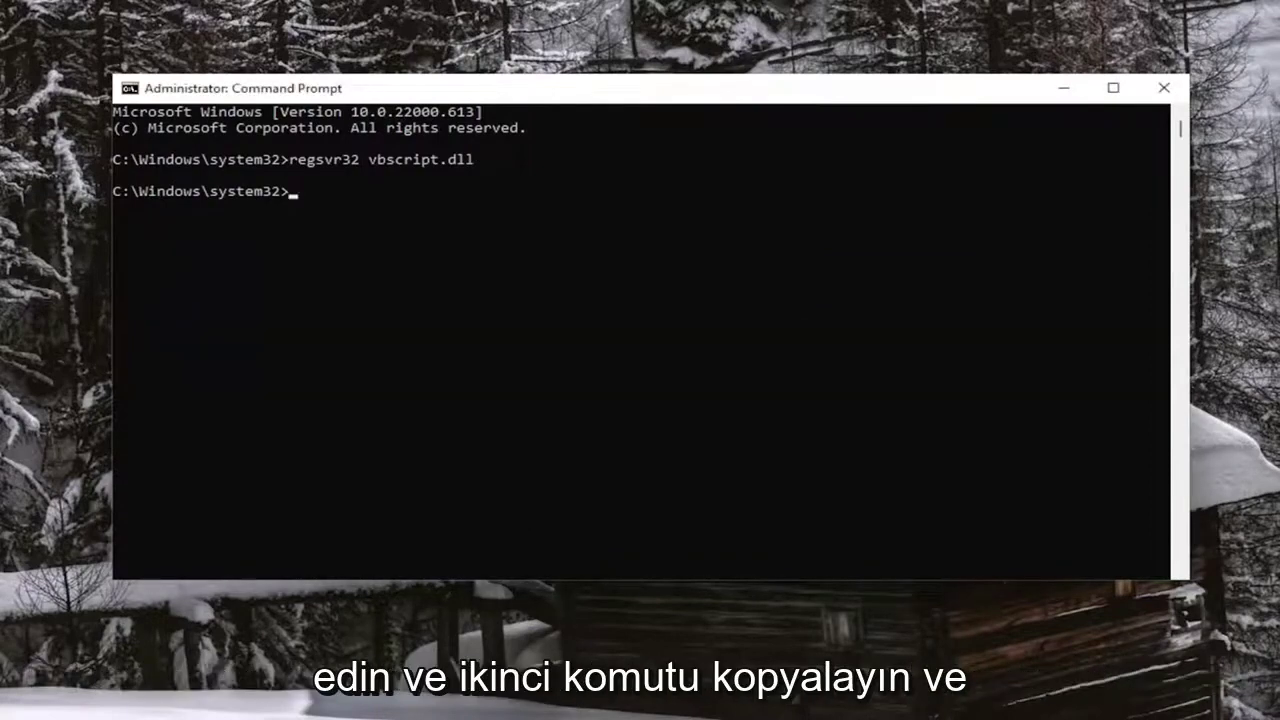
Paste and run 'regsvr32 jscript.dll', dismissing the success message.
right_click(648, 95)
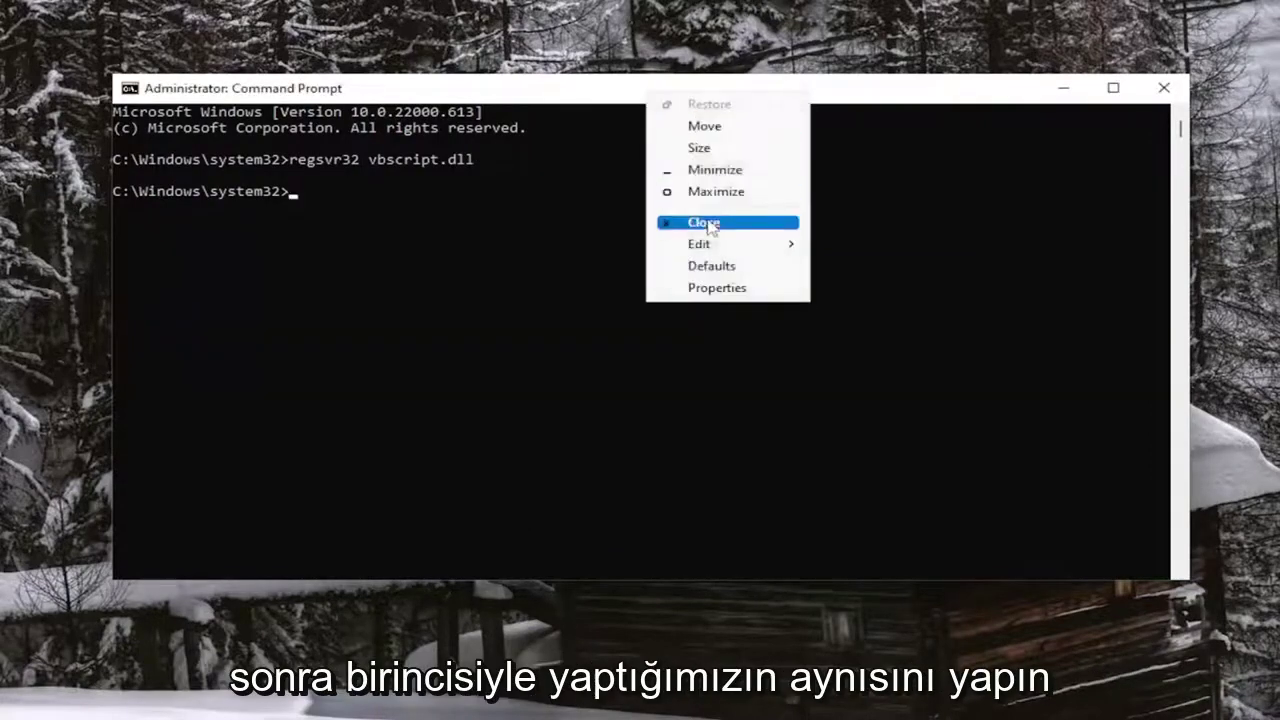
mouse_move(716, 256)
left_click(868, 288)
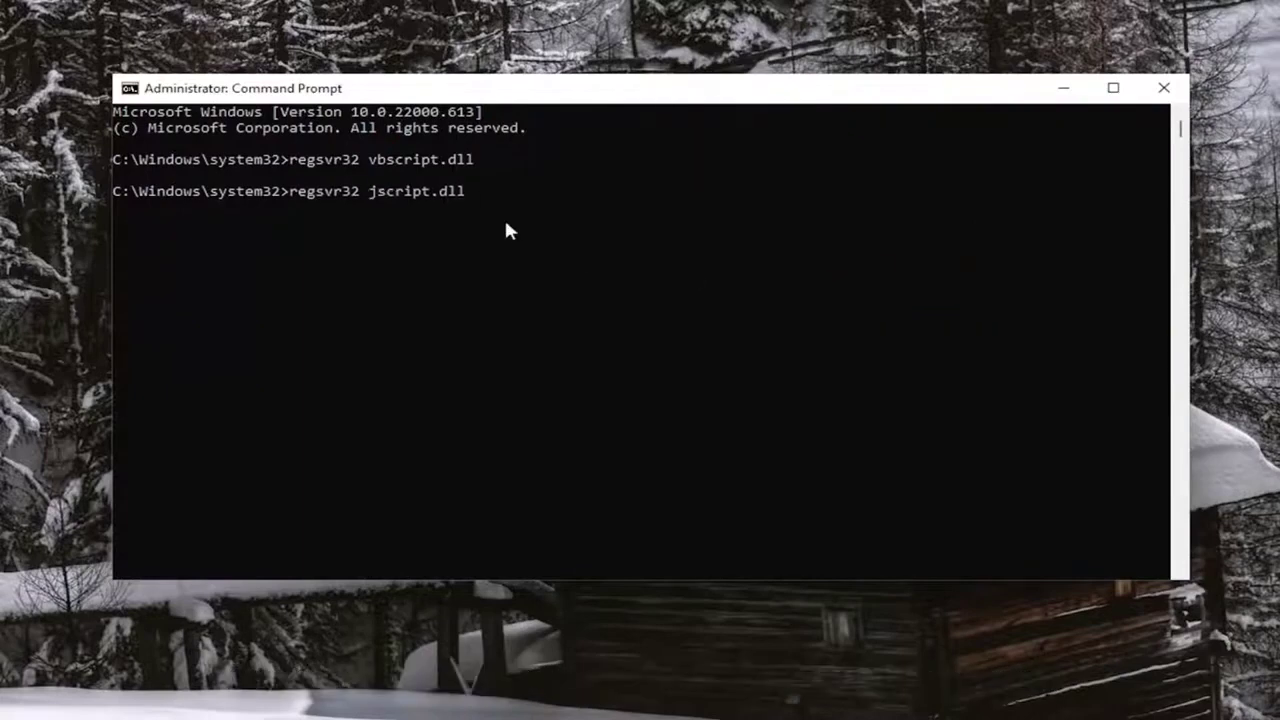
key("Return")
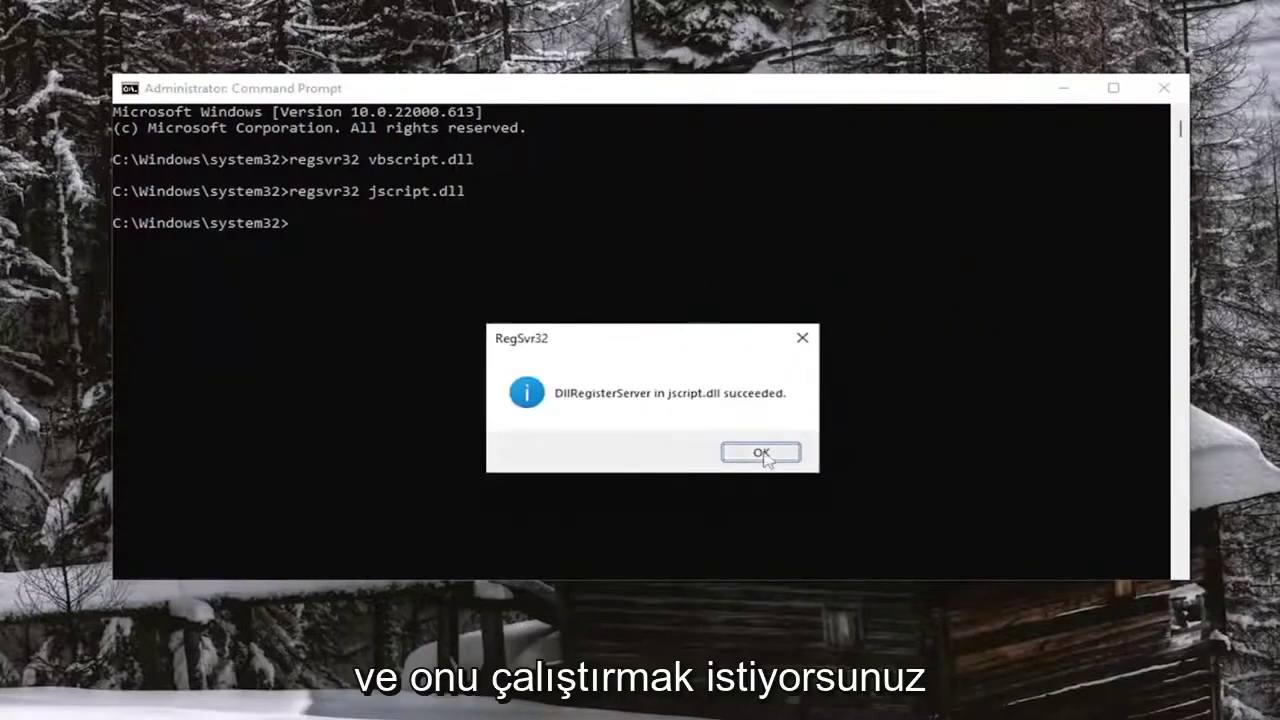
left_click(760, 452)
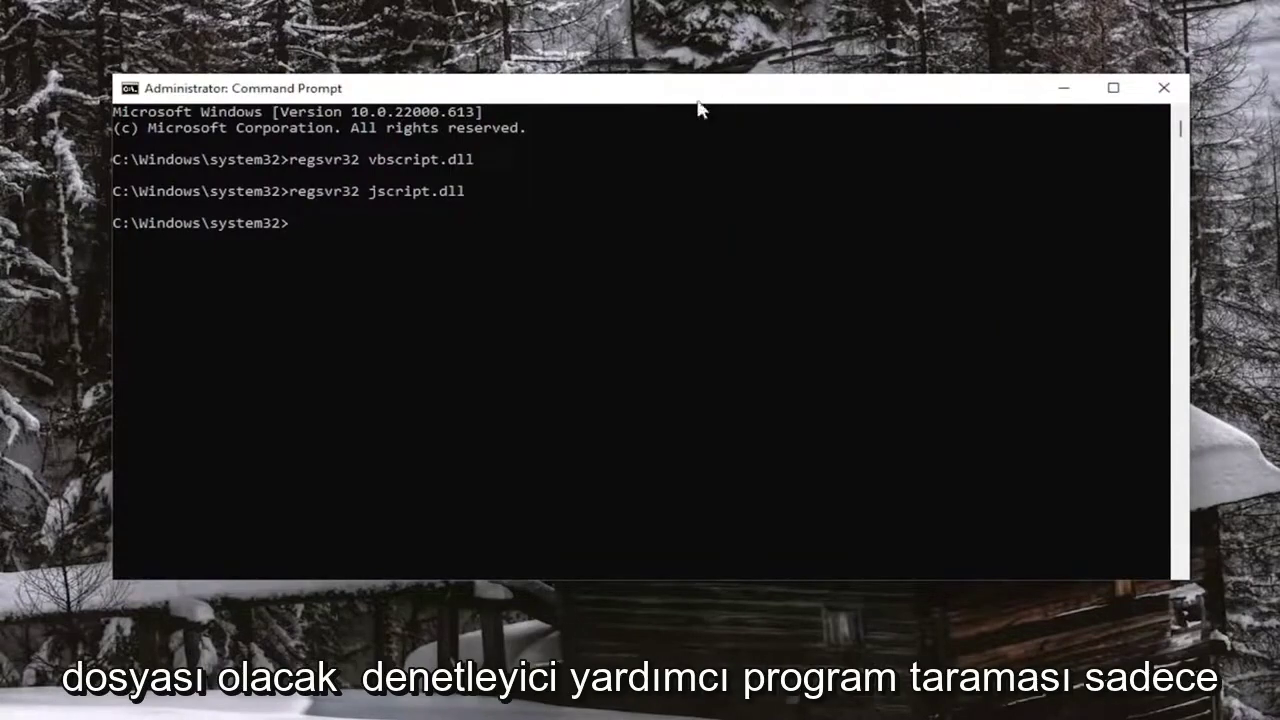
Paste and run 'sfc /scannow', letting the scan finish with no integrity violations.
right_click(648, 96)
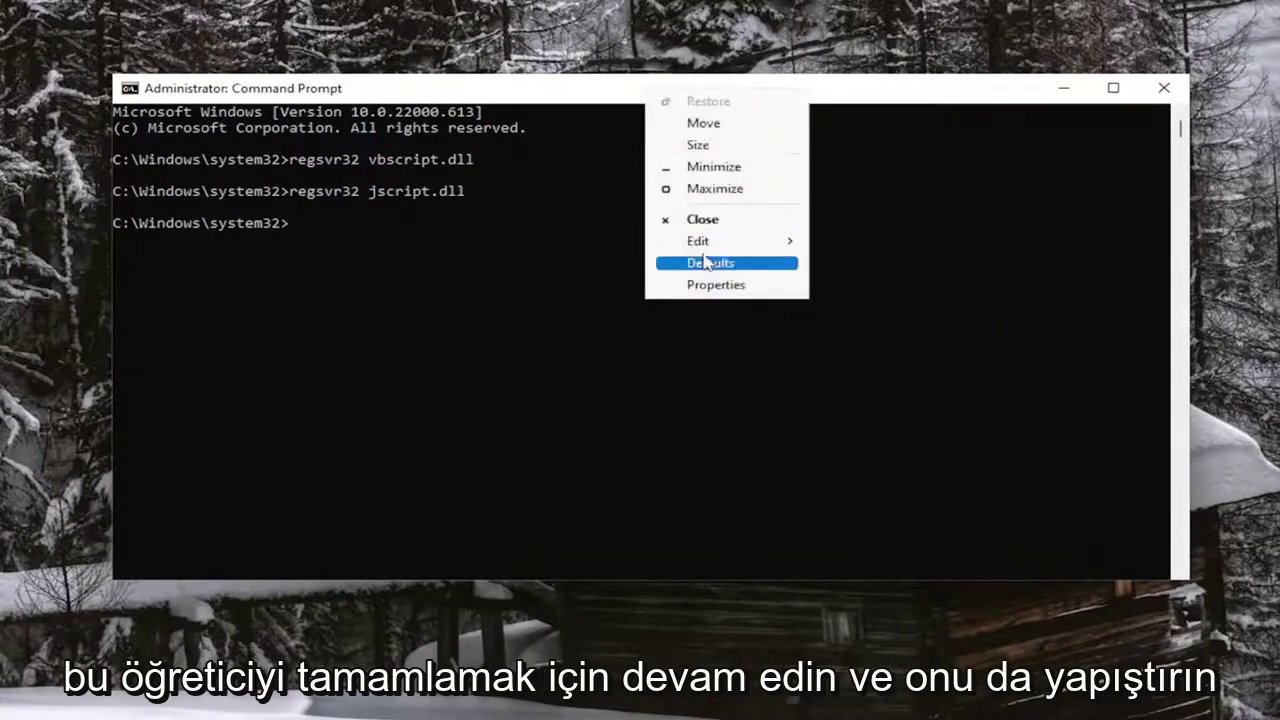
mouse_move(709, 243)
left_click(905, 286)
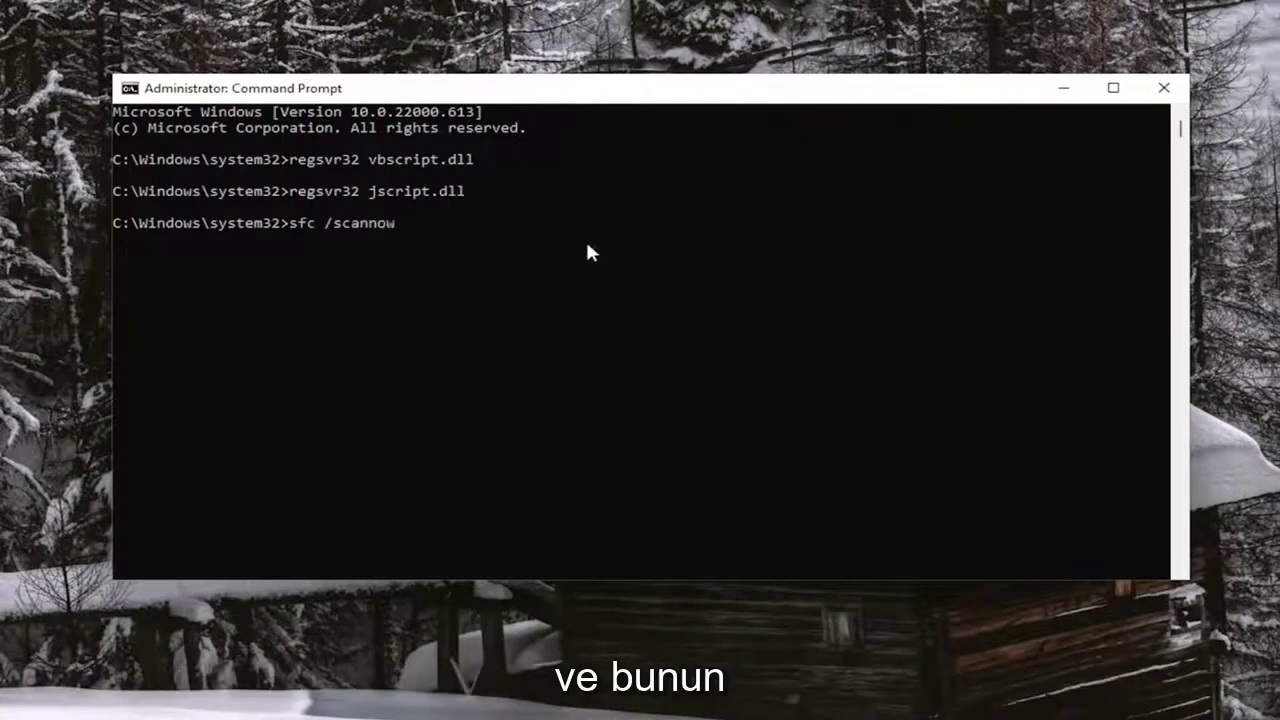
key("Return")
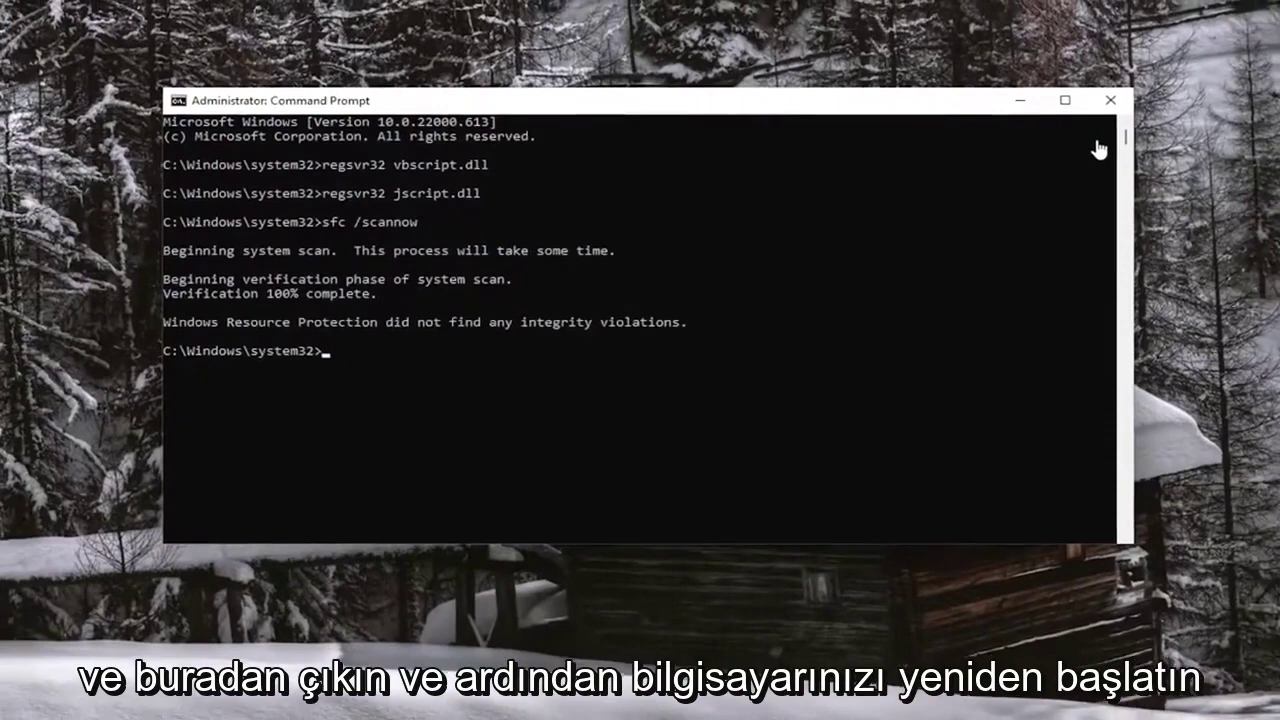
Close Command Prompt and show the Start menu's 'Shut down or sign out' options.
left_click(1110, 100)
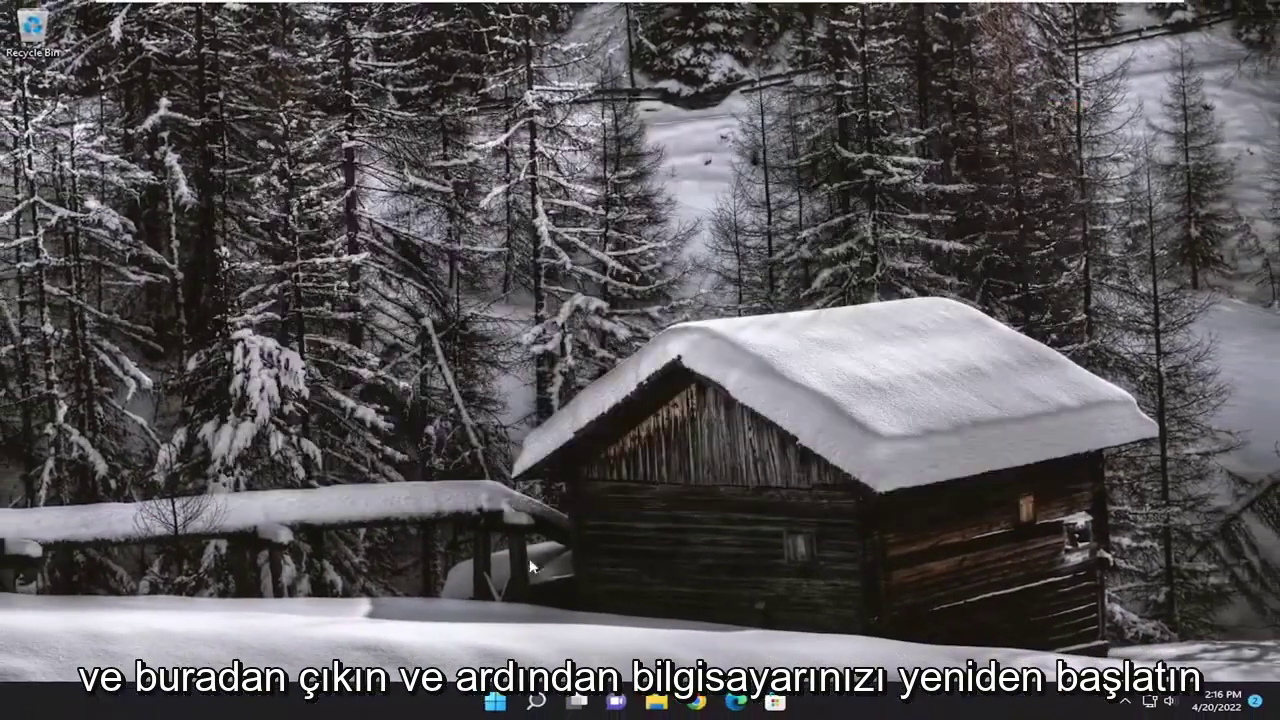
right_click(500, 702)
mouse_move(508, 637)
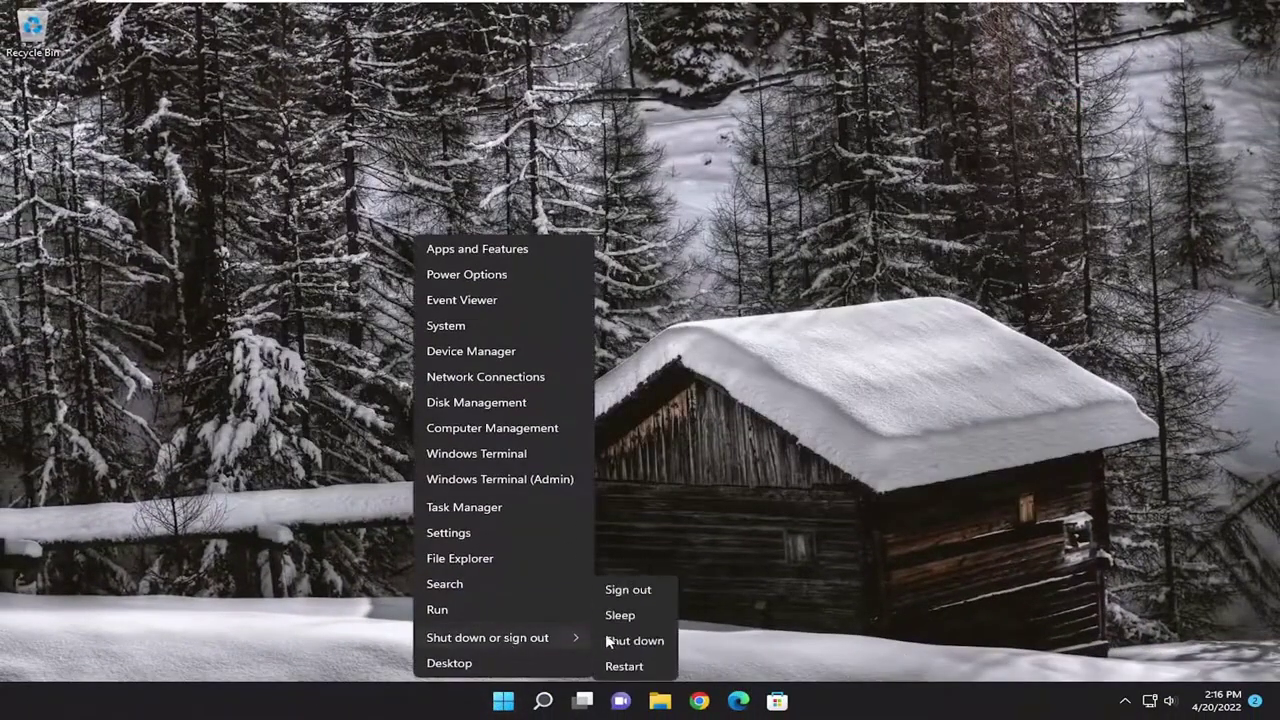